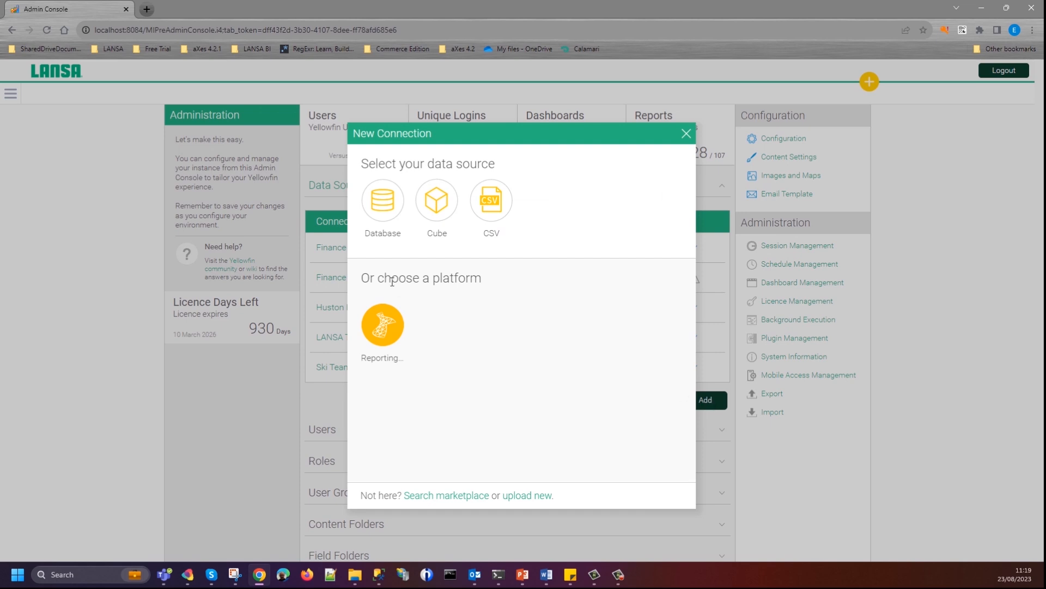
Review the database types offered for a new database connection, then close the form without creating a connection.
left_click(378, 197)
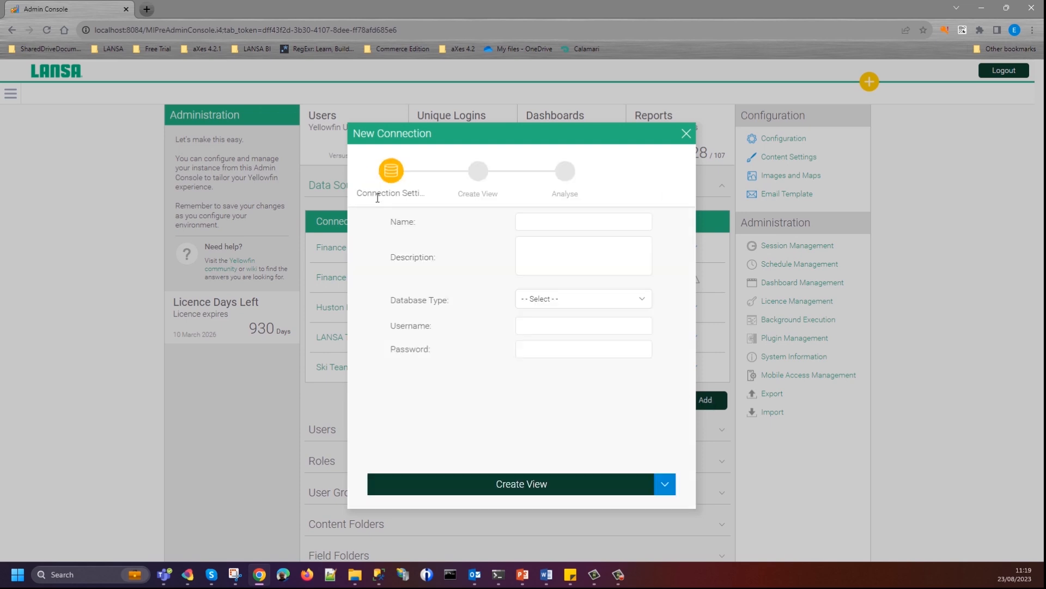
left_click(643, 301)
mouse_move(649, 328)
left_mouse_down()
mouse_move(644, 471)
mouse_move(655, 315)
left_mouse_up()
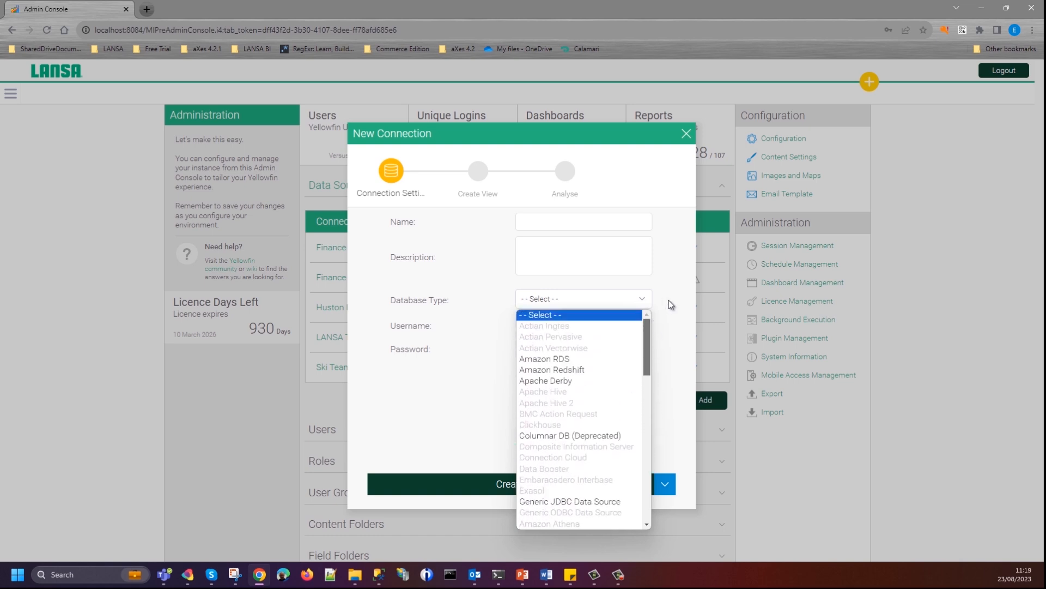
left_click(672, 304)
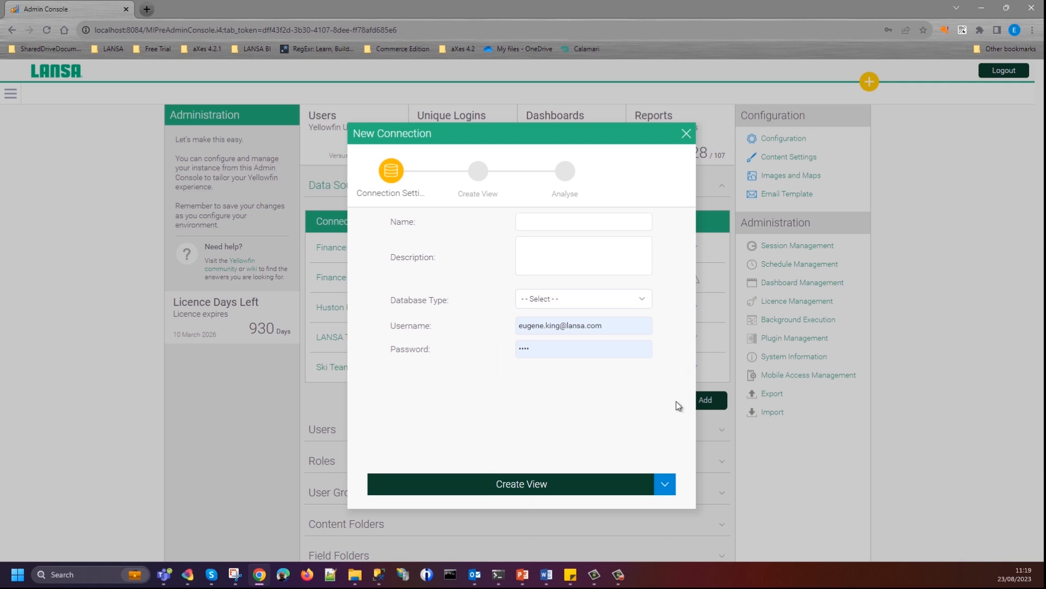
left_click(686, 134)
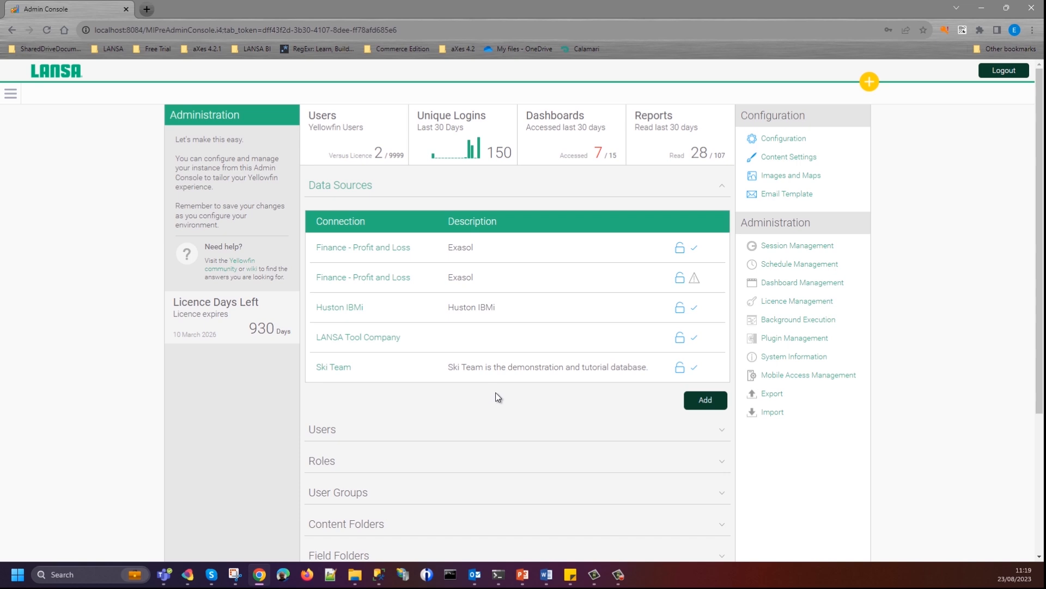
Browse the saved views and open the model of the LTC IBMi - Demo view for editing.
left_click(10, 93)
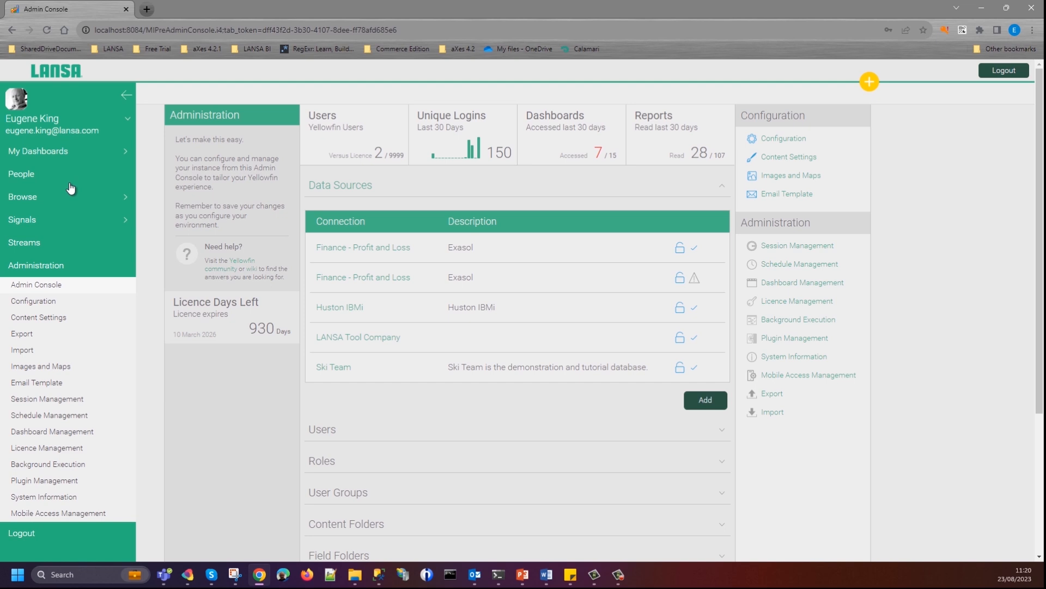
left_click(20, 197)
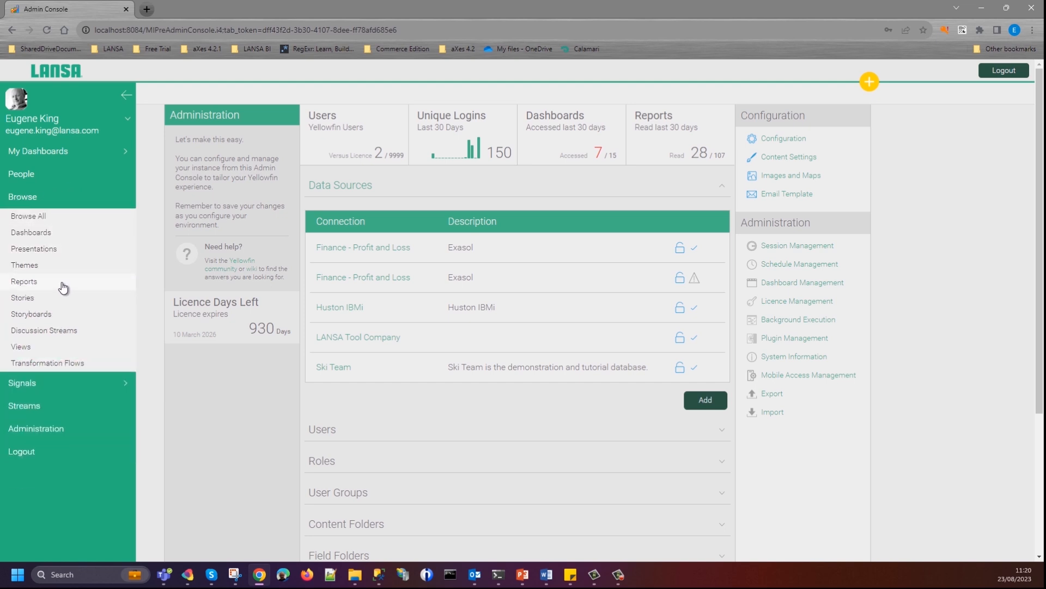
left_click(18, 349)
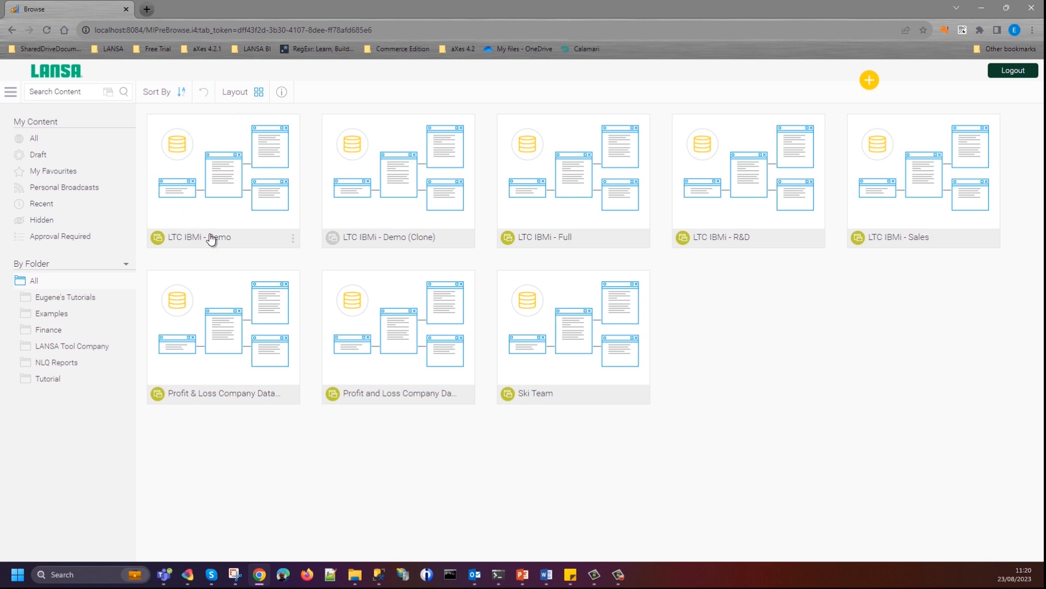
left_click(294, 238)
mouse_move(319, 266)
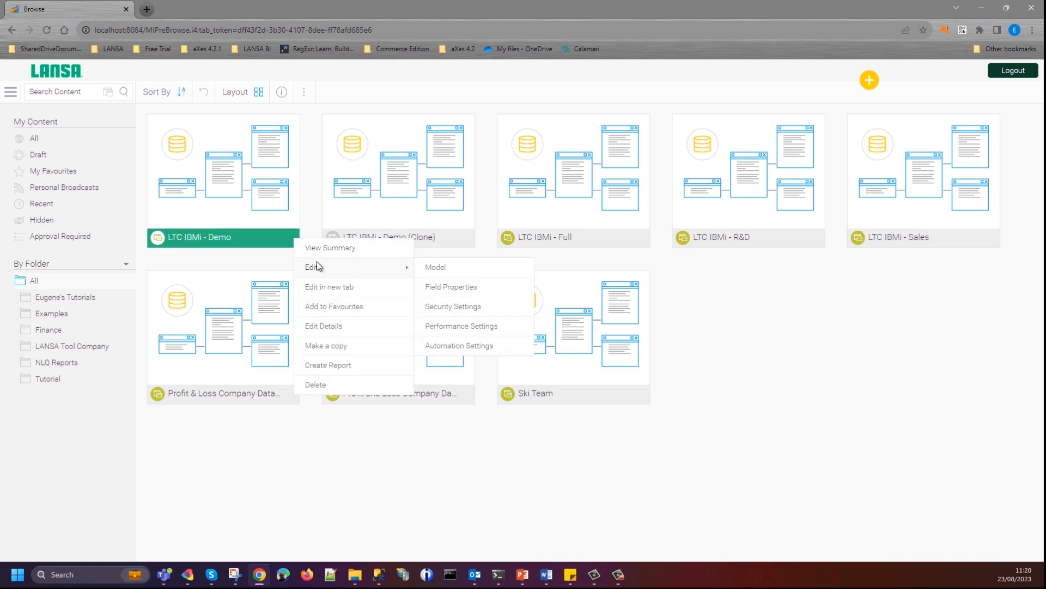
left_click(436, 267)
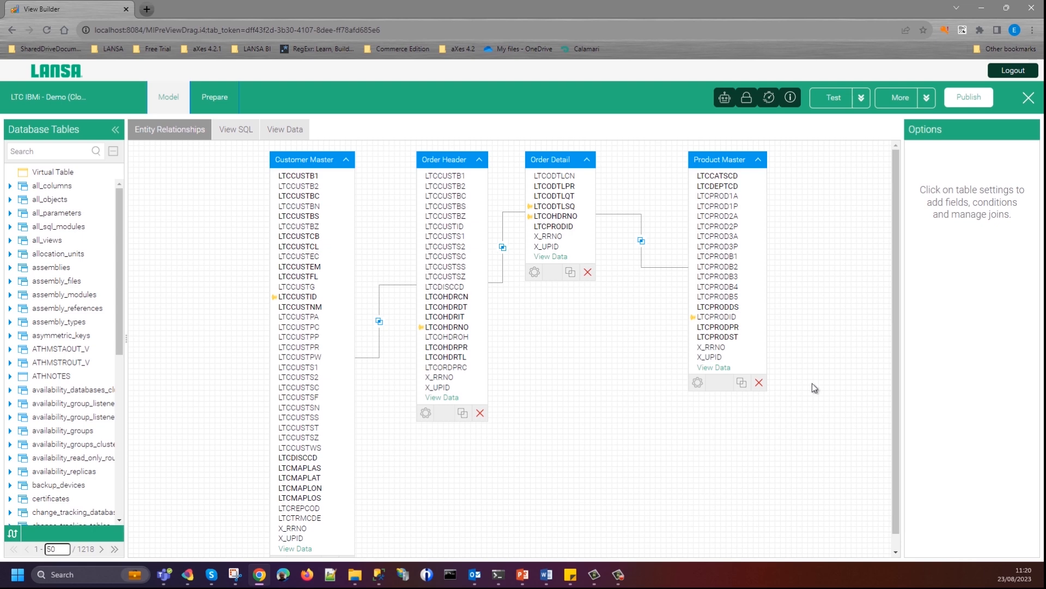
Filter the database tables by LTC, add the LTCDISC table beside Customer Master in the model, and expand its columns.
left_click(47, 153)
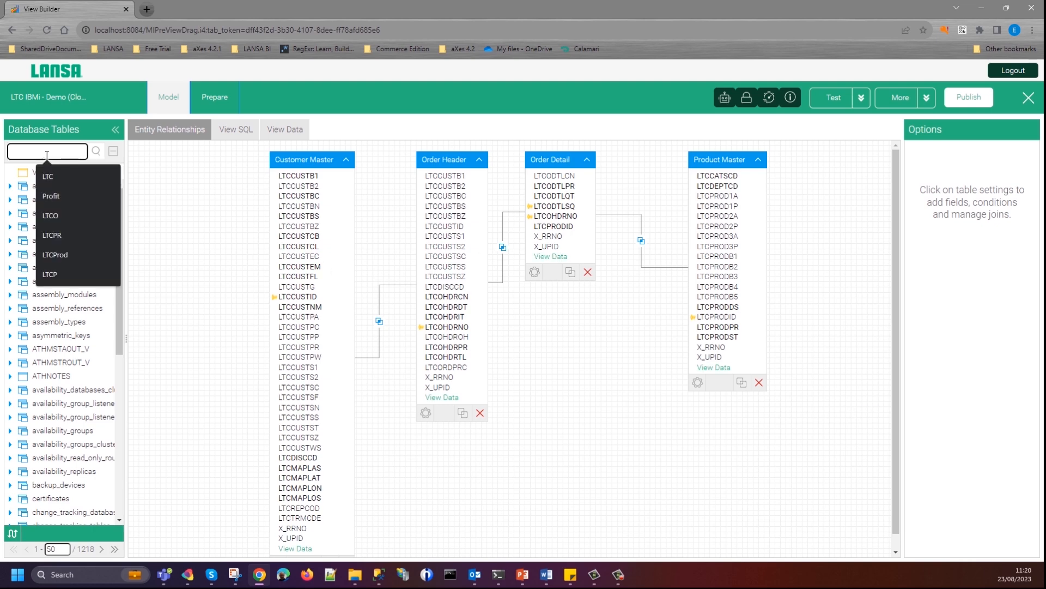
left_click(53, 177)
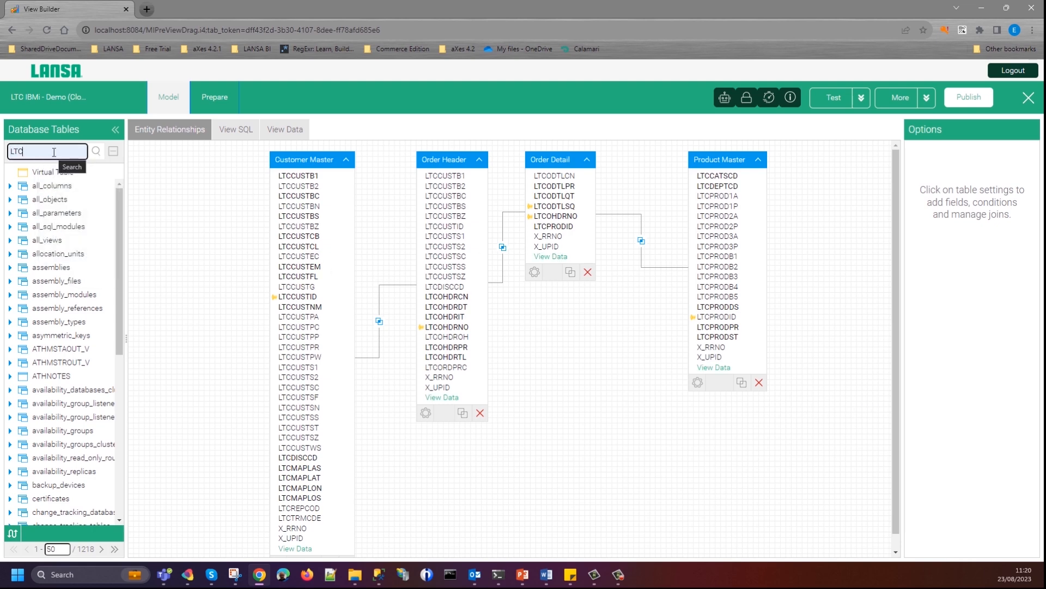
key("Return")
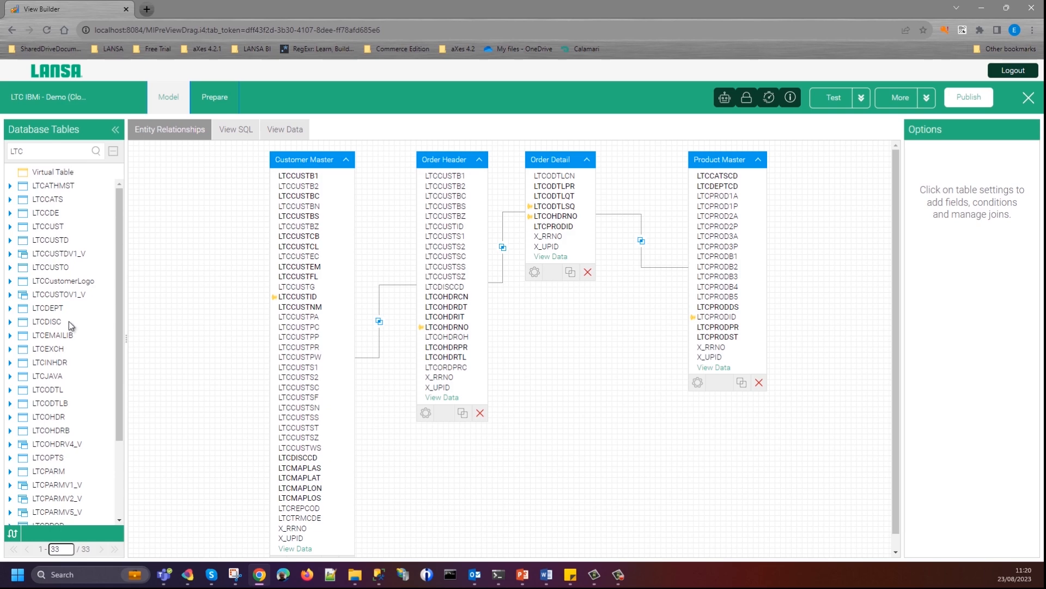
left_click_drag(46, 322, 165, 163)
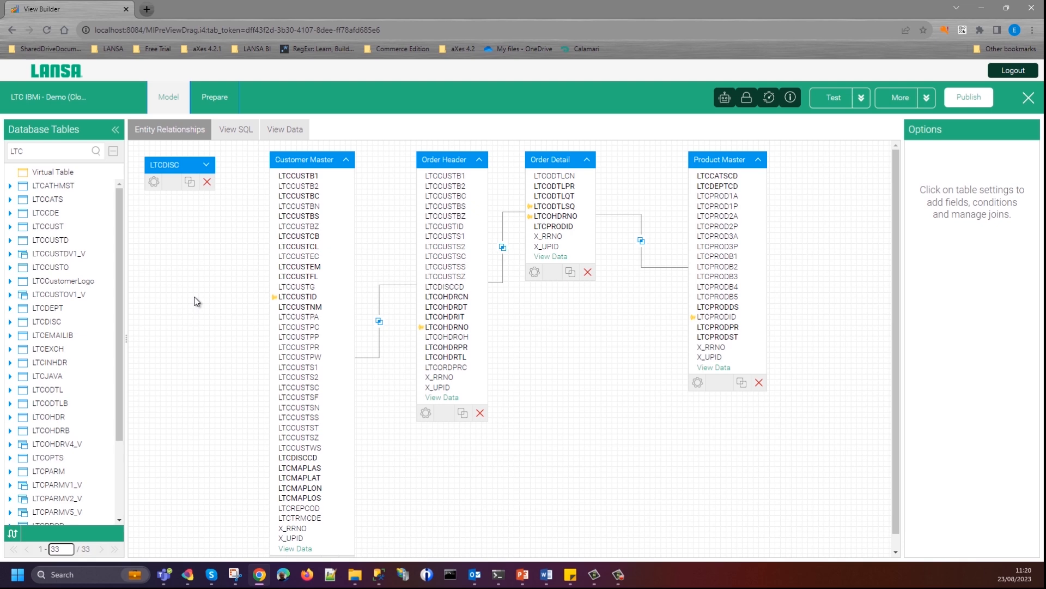
left_click(206, 164)
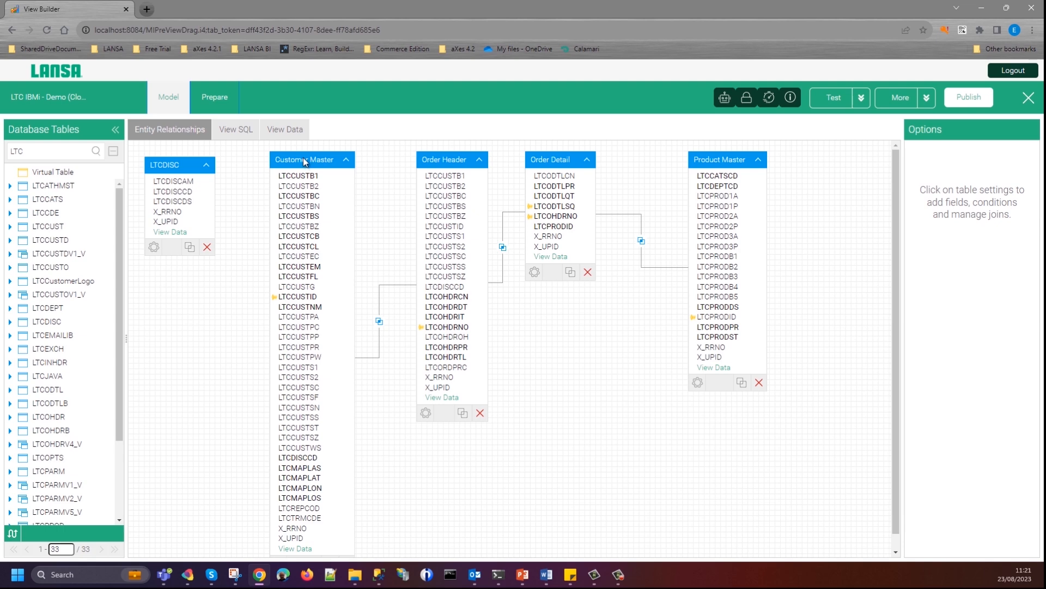
Create a one-to-one inner join from Customer Master to LTCDISC where LTCDISCCD equals LTCDISCCD.
left_click(343, 160)
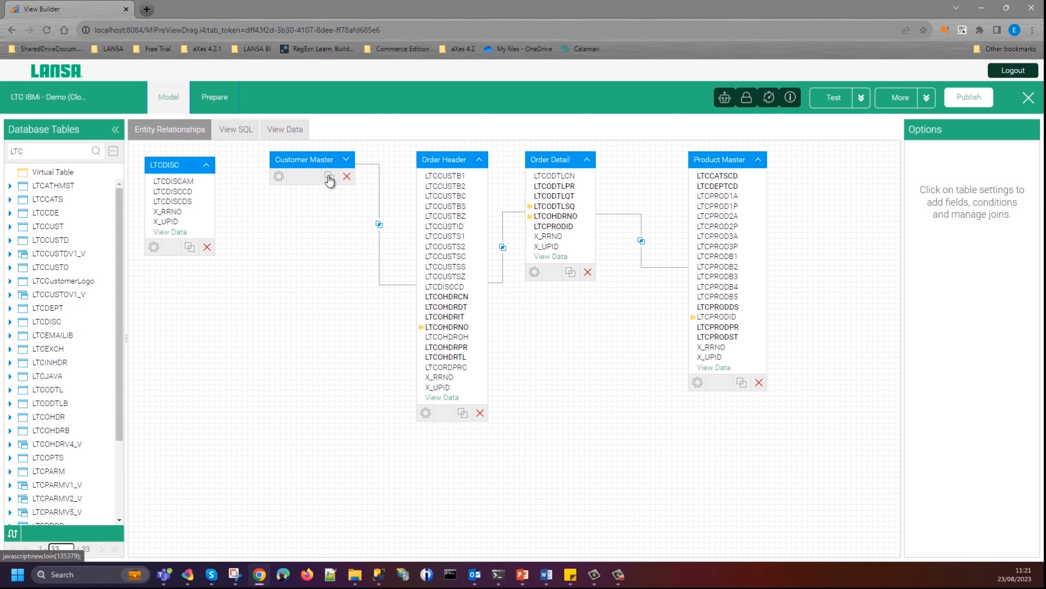
left_click(329, 177)
left_click_drag(281, 13, 378, 110)
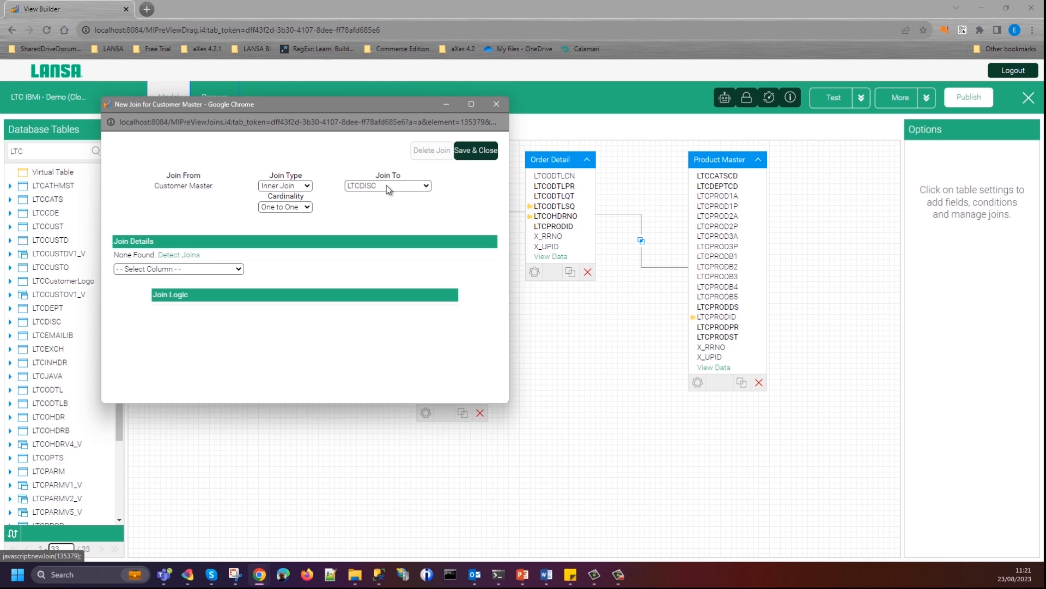
left_click(239, 269)
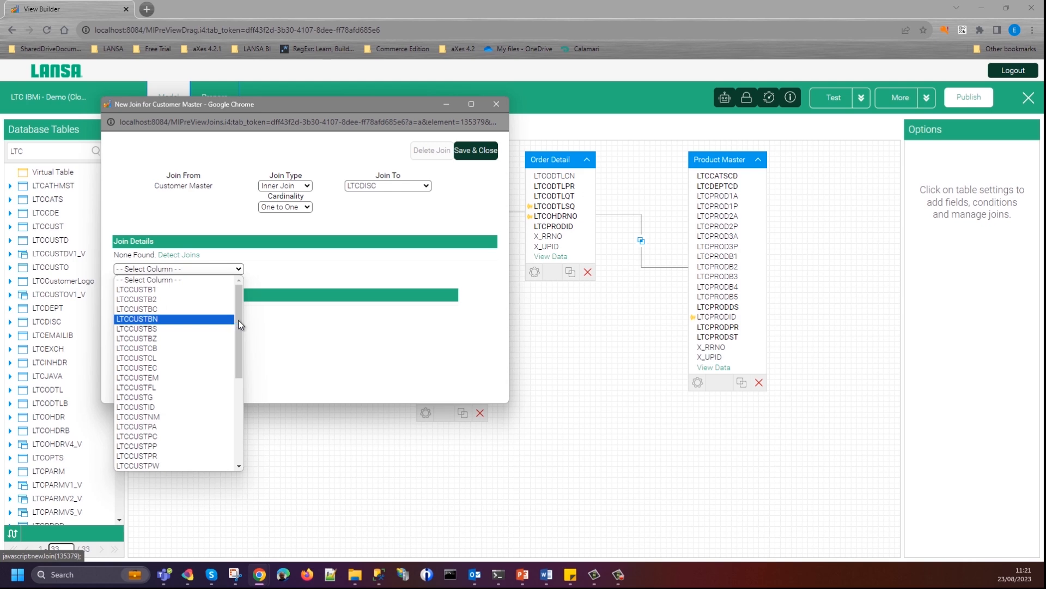
left_click_drag(241, 325, 234, 389)
left_click(160, 446)
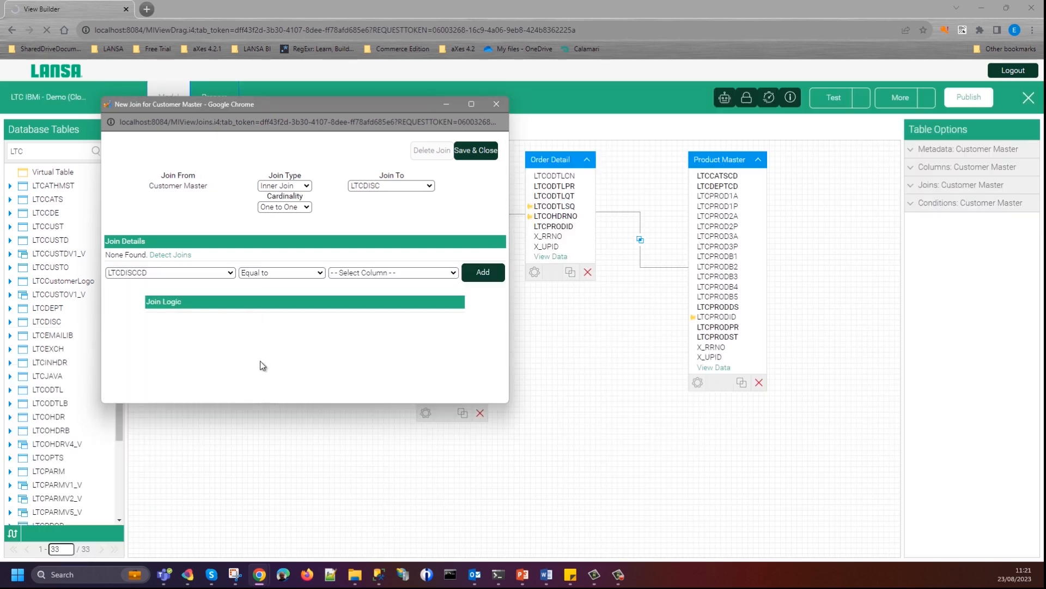
left_click(457, 272)
left_click(385, 293)
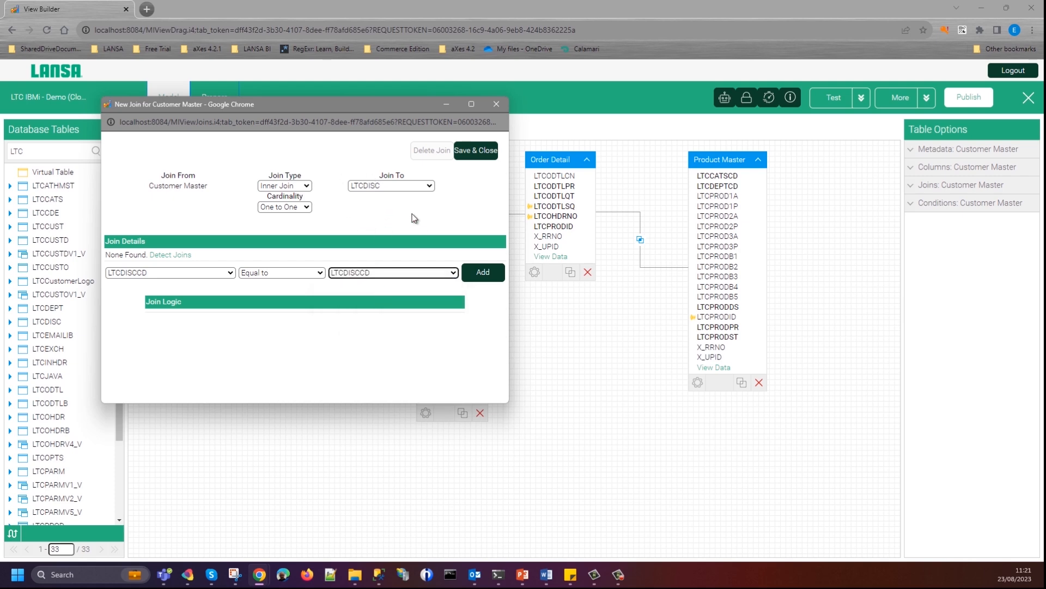
left_click(483, 273)
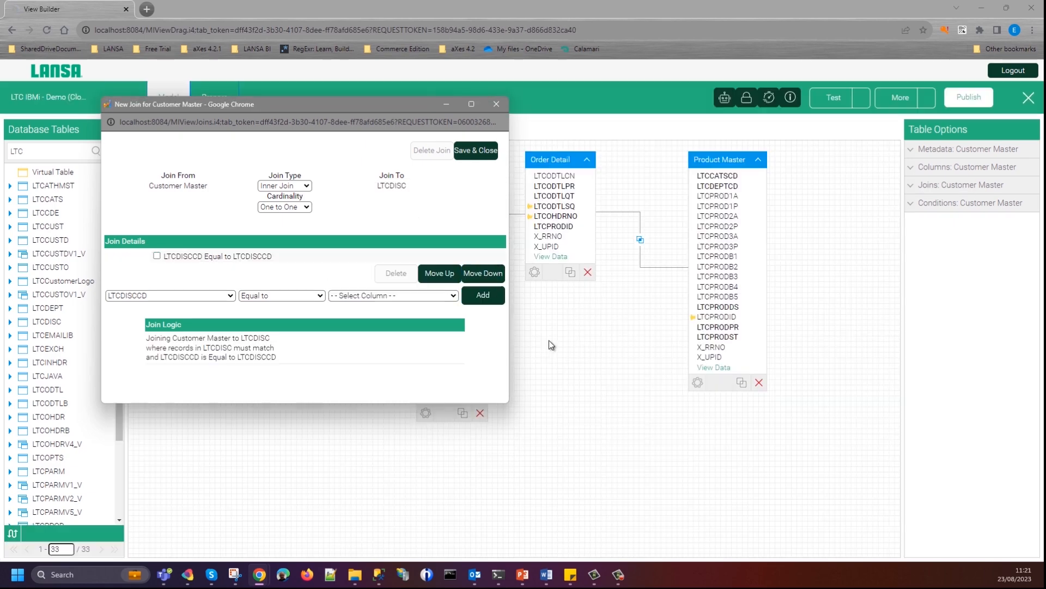
left_click(495, 104)
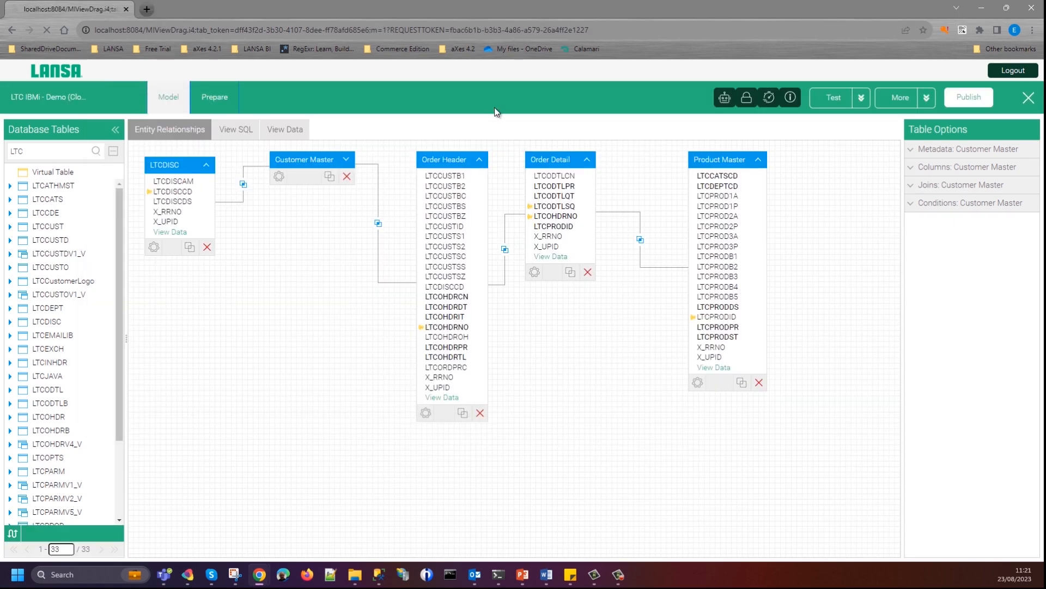
Move the LTCDISC table down alongside the expanded Customer Master table and include its LTCDISCDS column in the view.
left_click(347, 159)
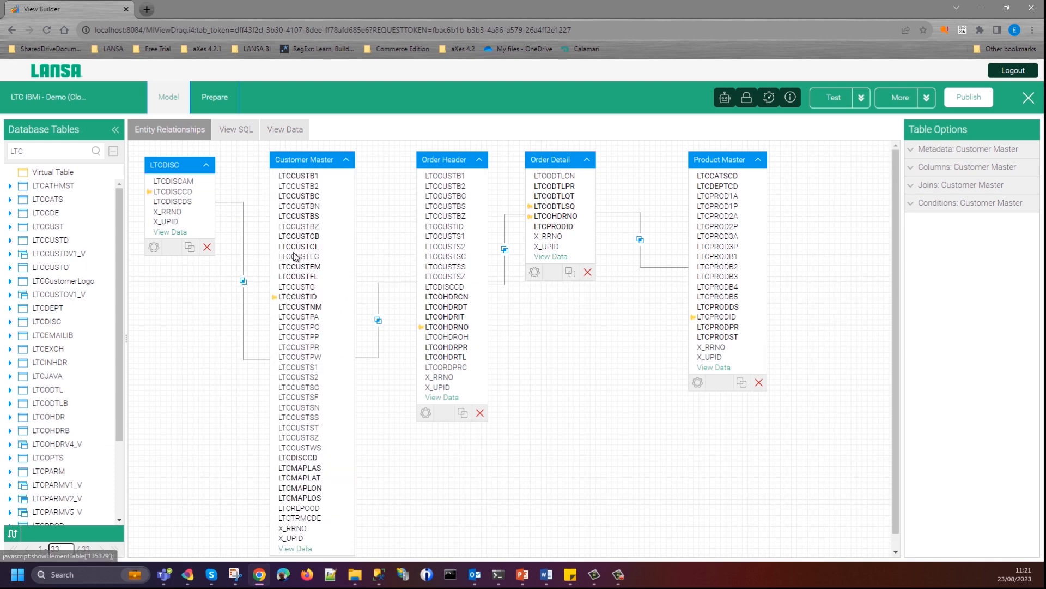
left_click_drag(181, 170, 191, 302)
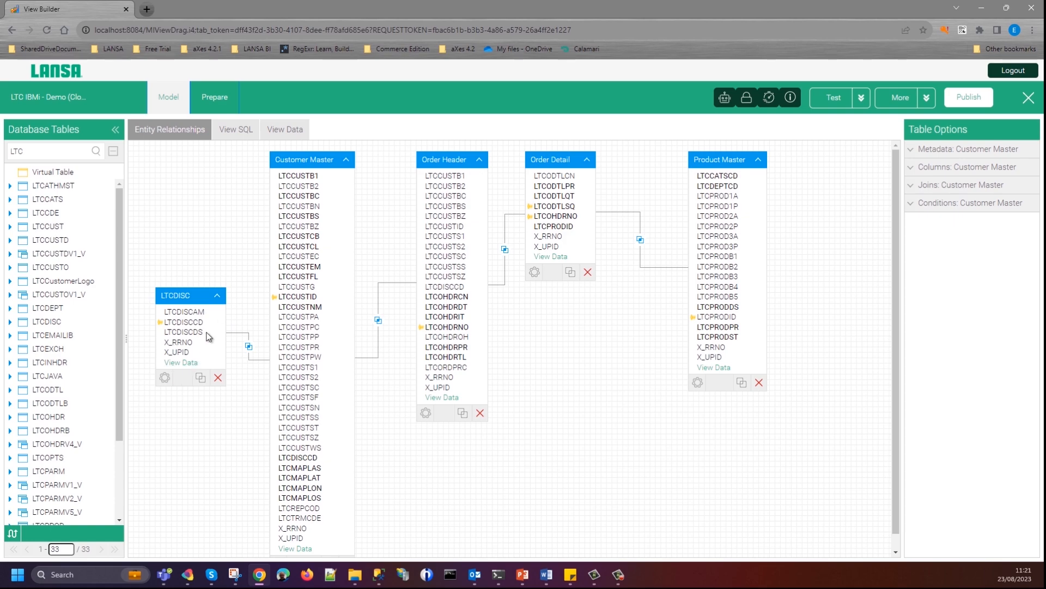
left_click(165, 380)
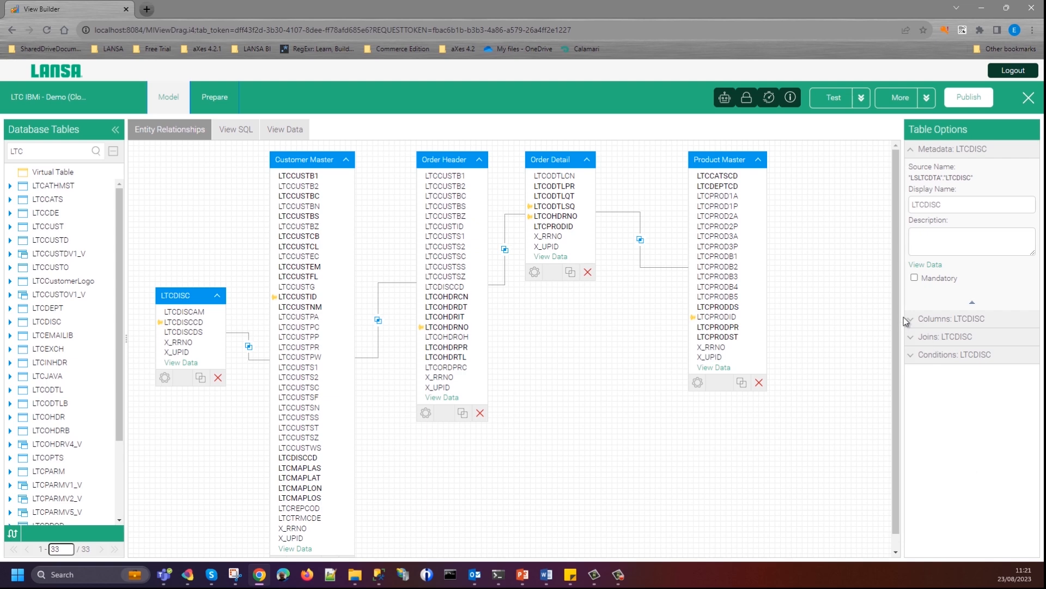
left_click(908, 319)
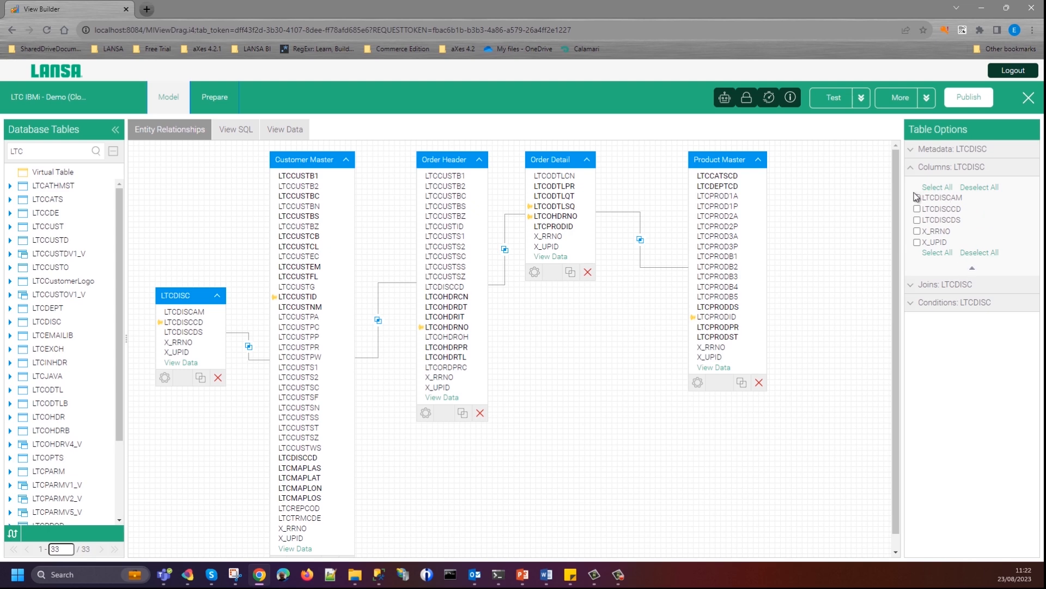
left_click(917, 220)
Review which columns of the Customer Master table are selected for the view.
left_click(345, 159)
left_click(279, 177)
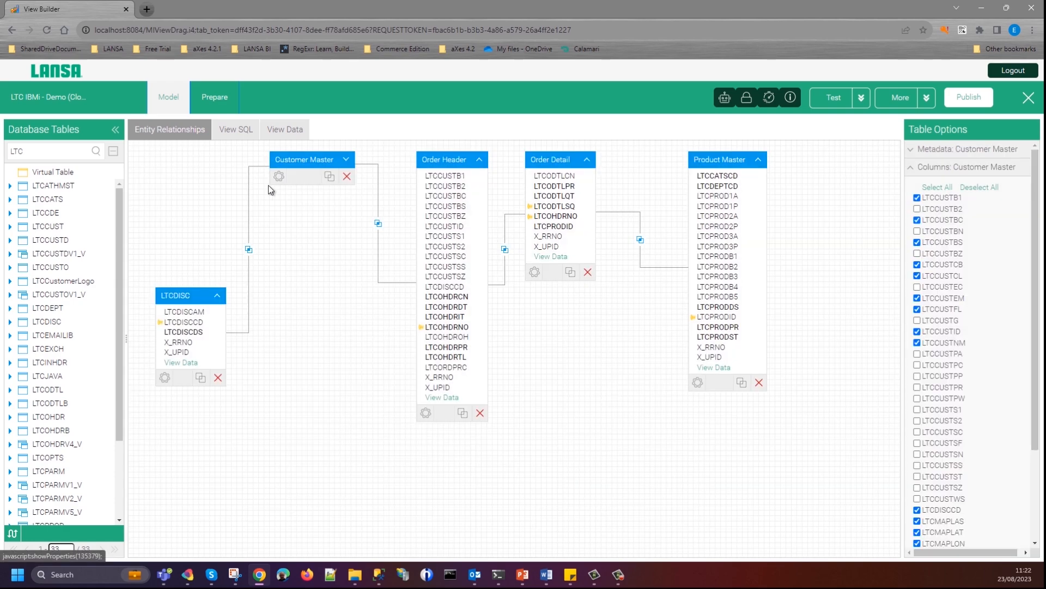
mouse_move(1038, 193)
left_mouse_down()
mouse_move(1032, 337)
mouse_move(1043, 201)
left_mouse_up()
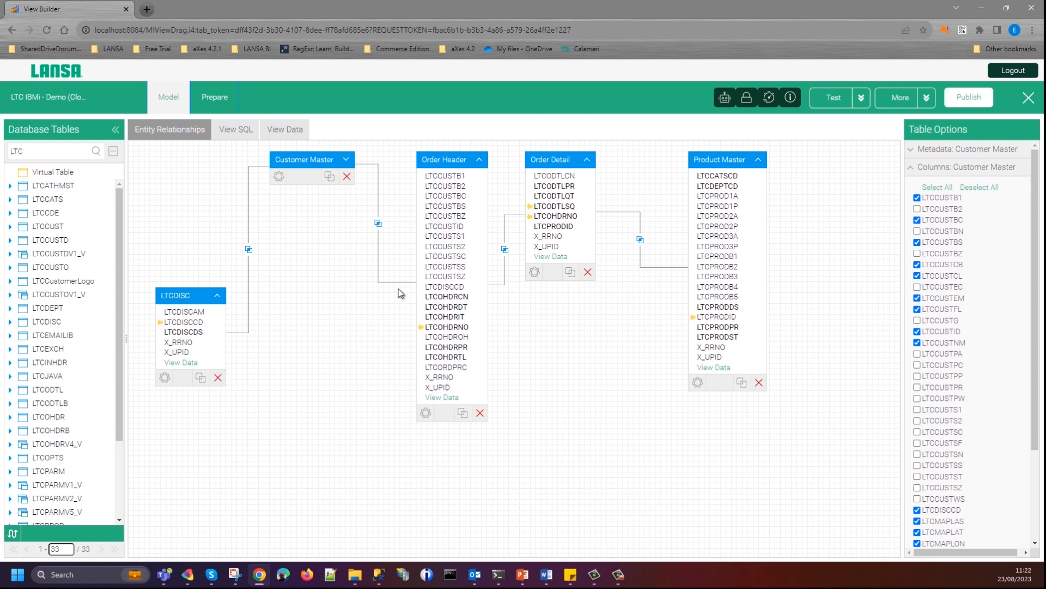
left_click(346, 162)
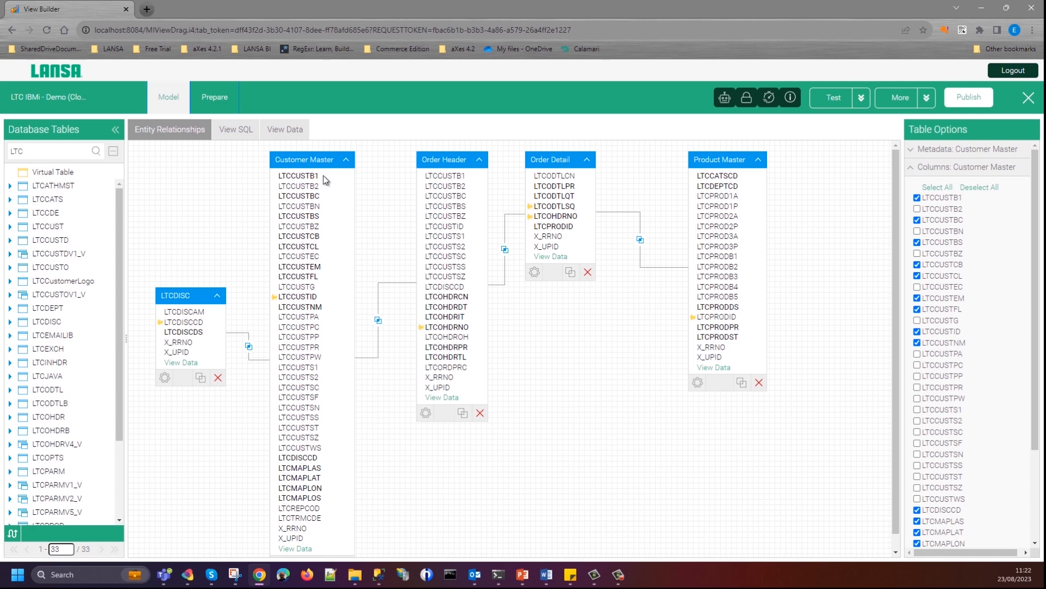
Go to the view's Prepare stage and look through its Metrics and Dimensions fields.
left_click(210, 100)
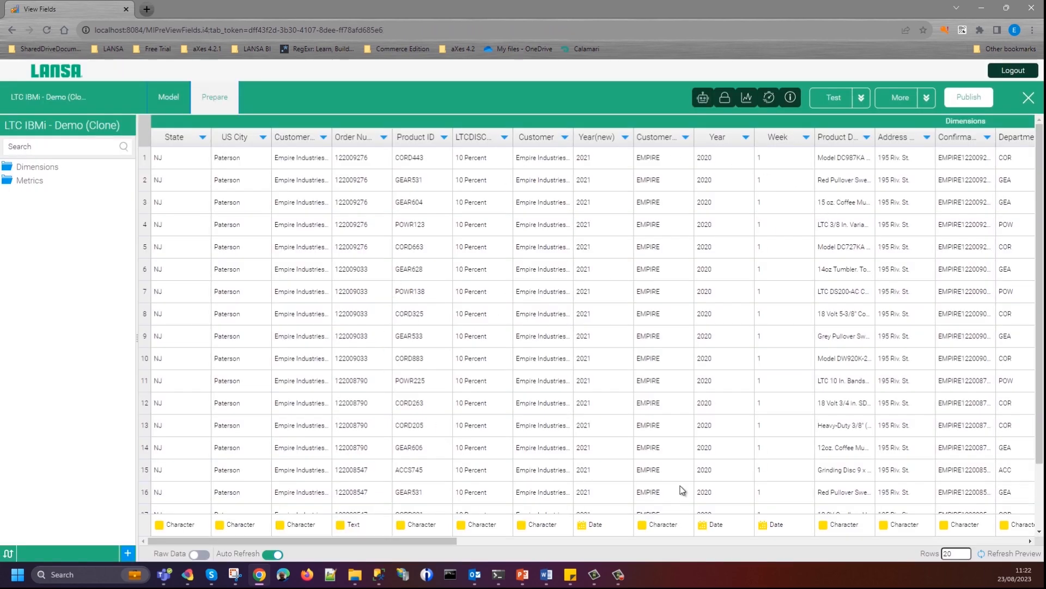
left_click(23, 170)
mouse_move(130, 175)
left_mouse_down()
mouse_move(131, 234)
mouse_move(140, 171)
left_mouse_up()
left_click(38, 167)
left_click(33, 184)
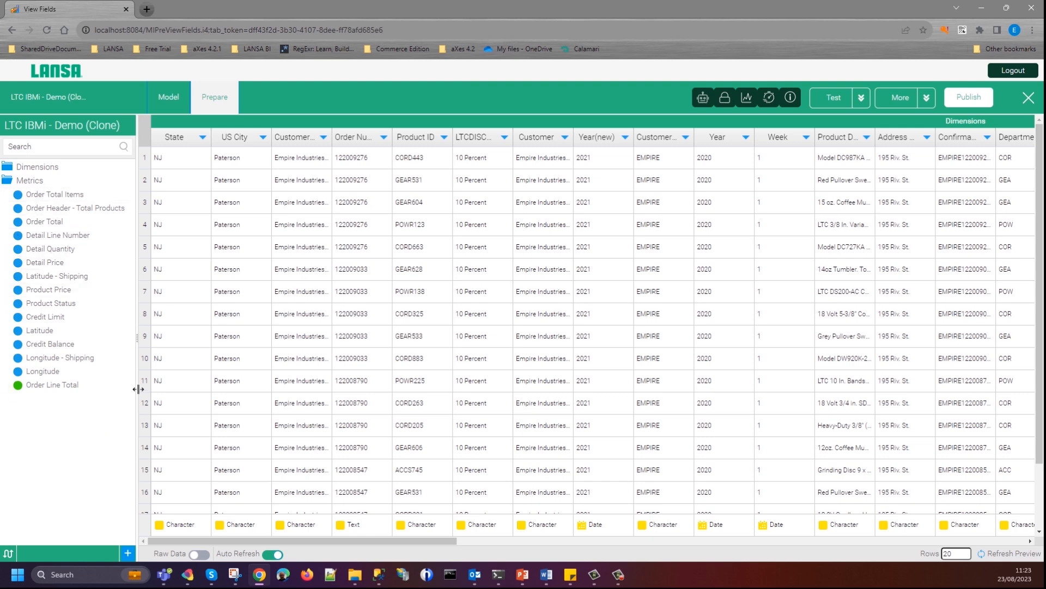
left_click(30, 168)
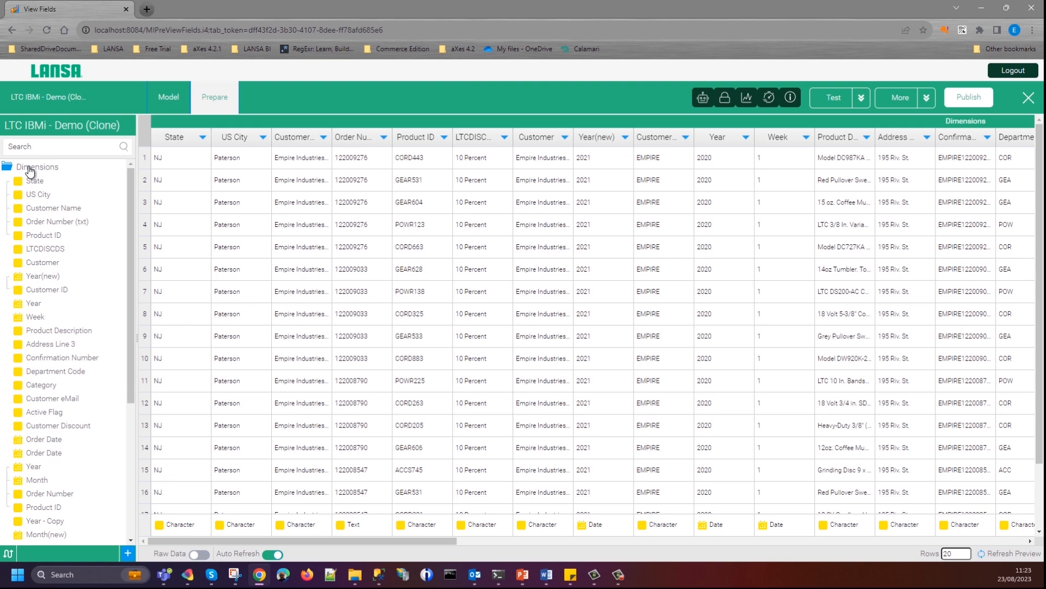
left_click_drag(129, 182, 139, 171)
In the field settings of the LTCDISCDS dimension, change the display name to Discount.
left_click(116, 251)
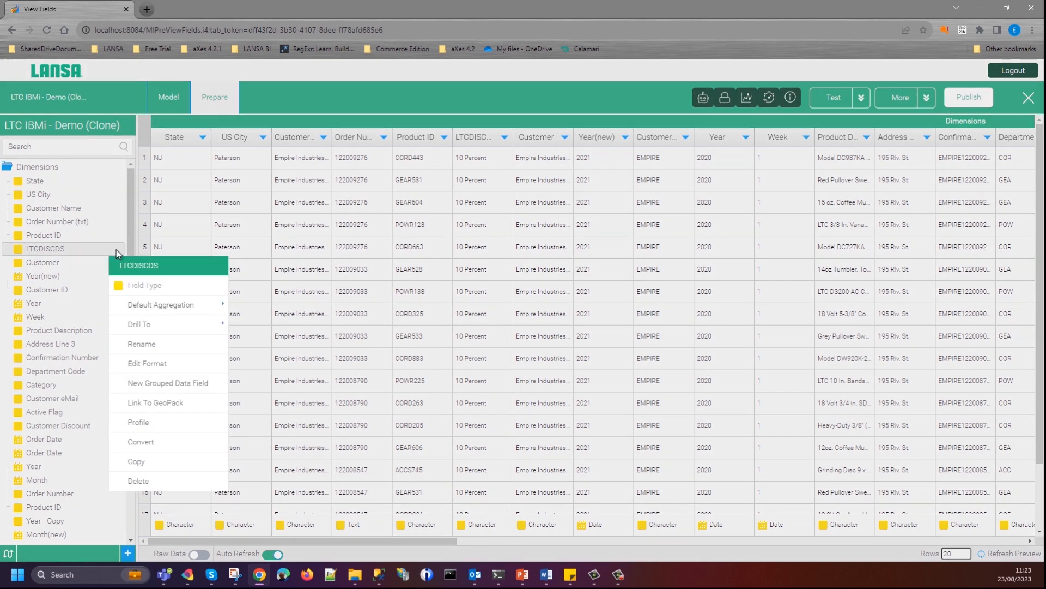
left_click(160, 364)
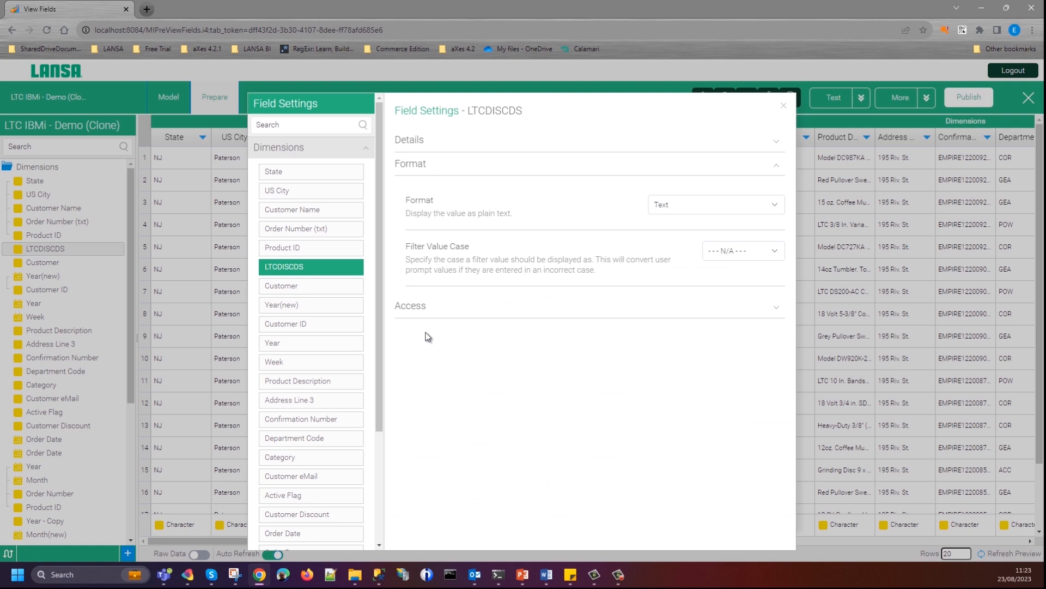
left_click(409, 140)
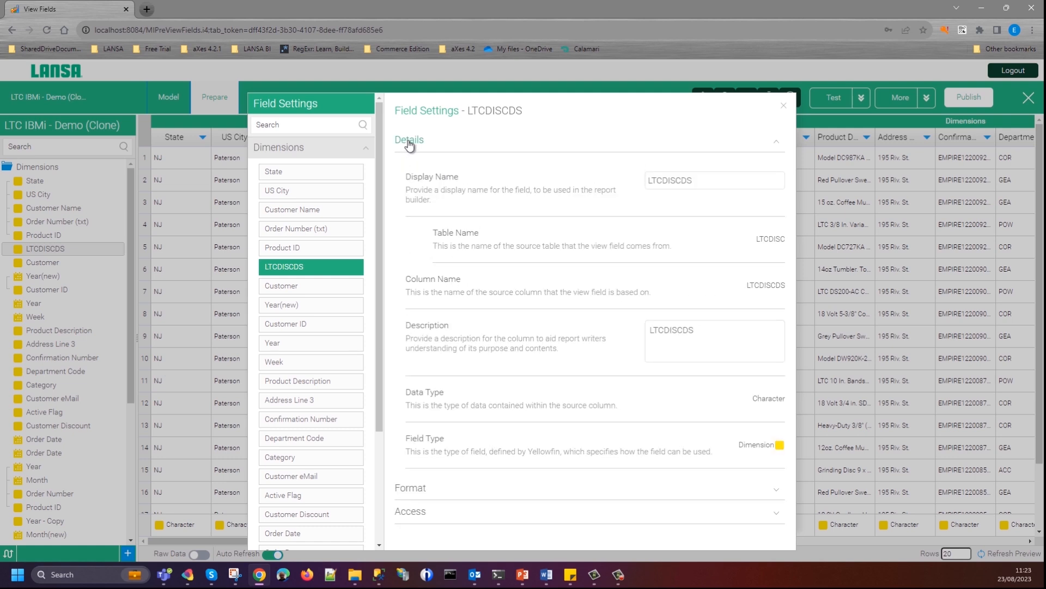
left_click(714, 176)
left_click_drag(715, 176, 632, 178)
type("Discount")
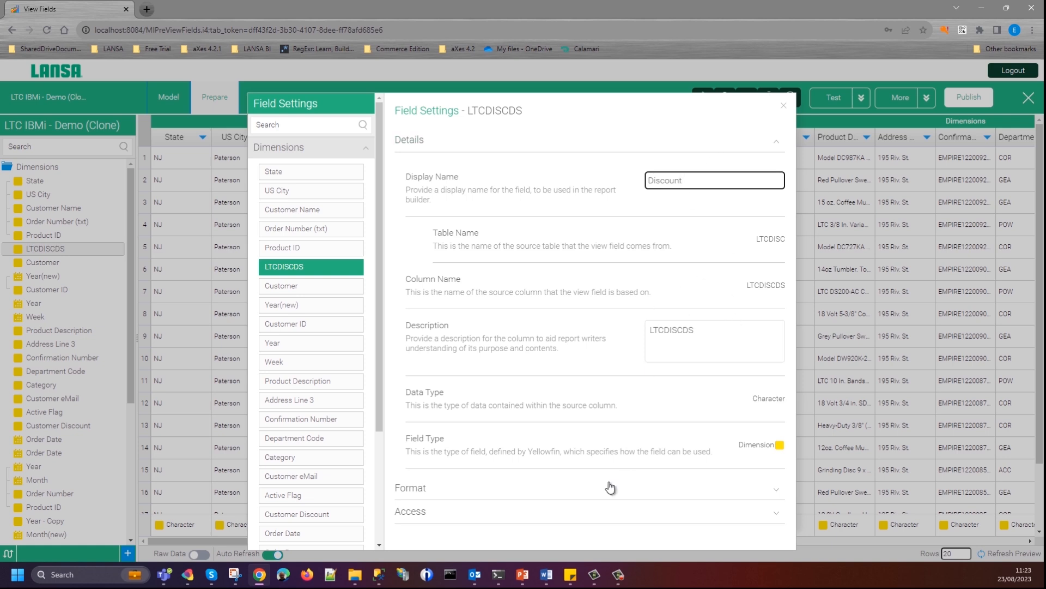
Close the field settings to keep the Discount display name.
left_click(785, 106)
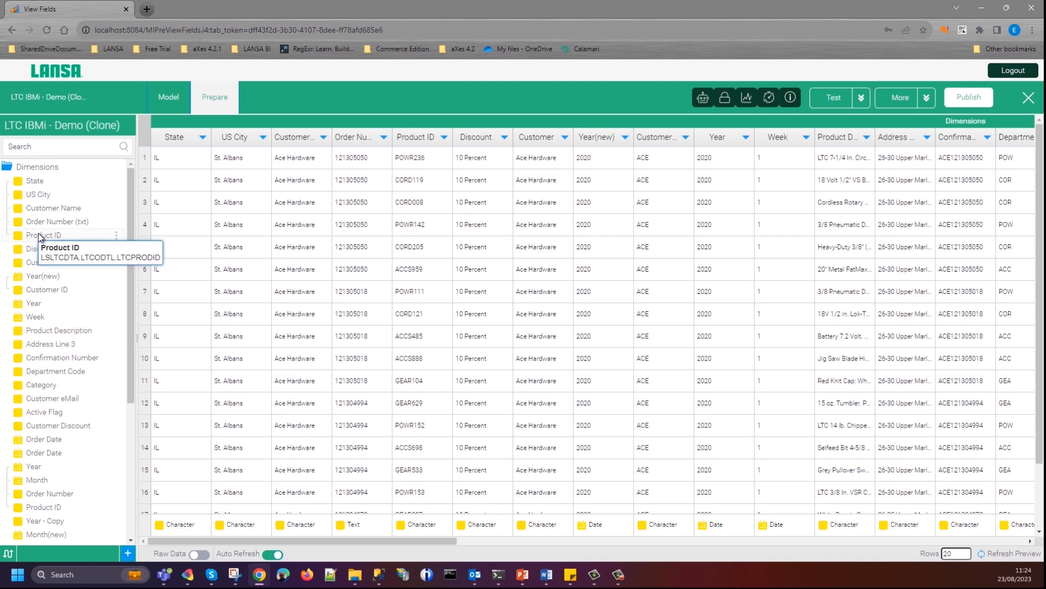
Examine the Drill To hierarchy of the Order Number (txt) dimension and leave its options unchanged.
left_click(117, 222)
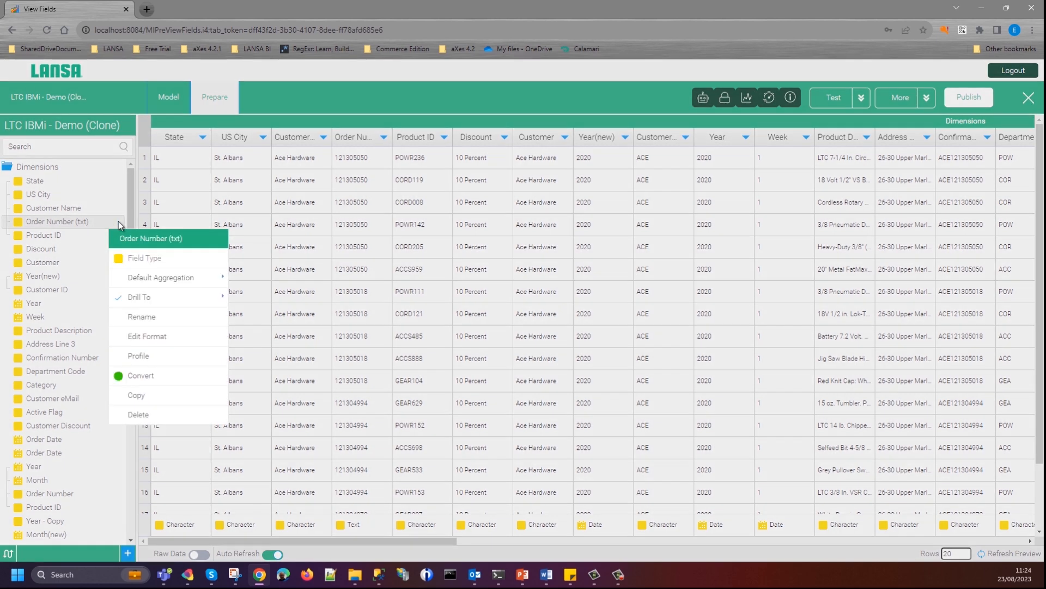
mouse_move(163, 297)
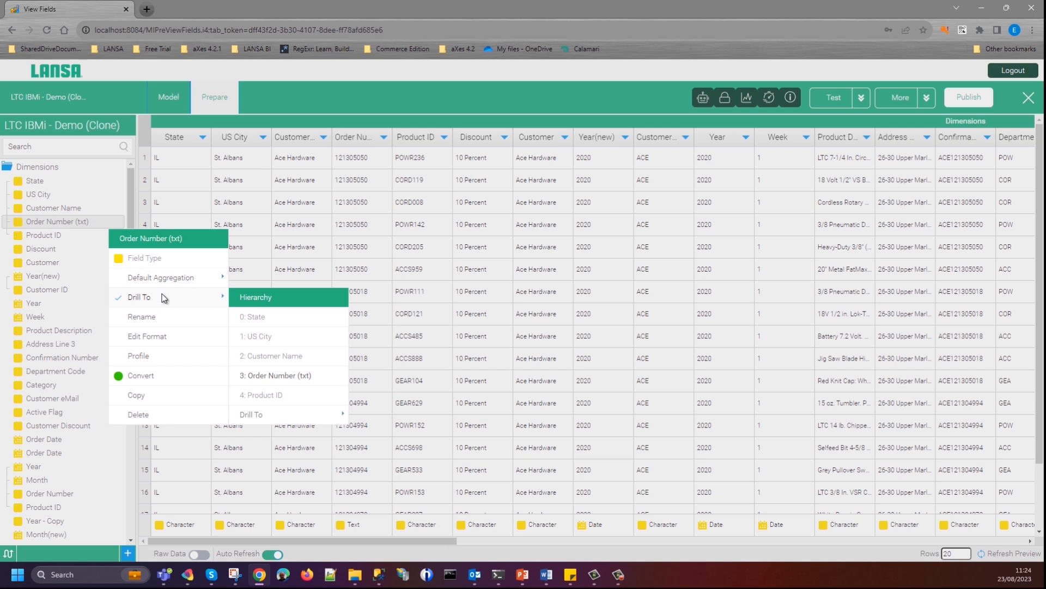
mouse_move(267, 418)
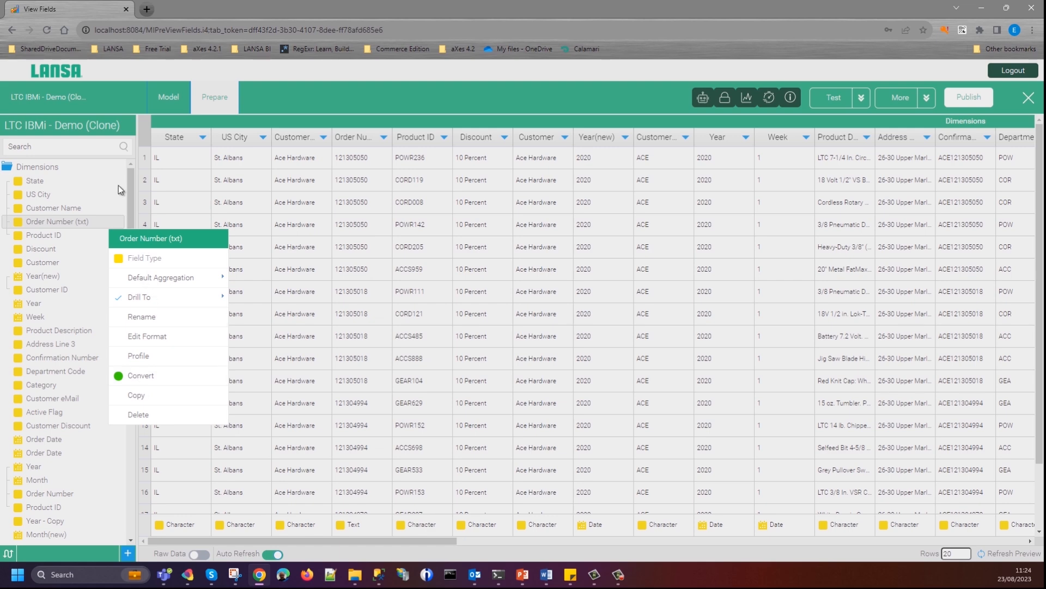
left_click(119, 185)
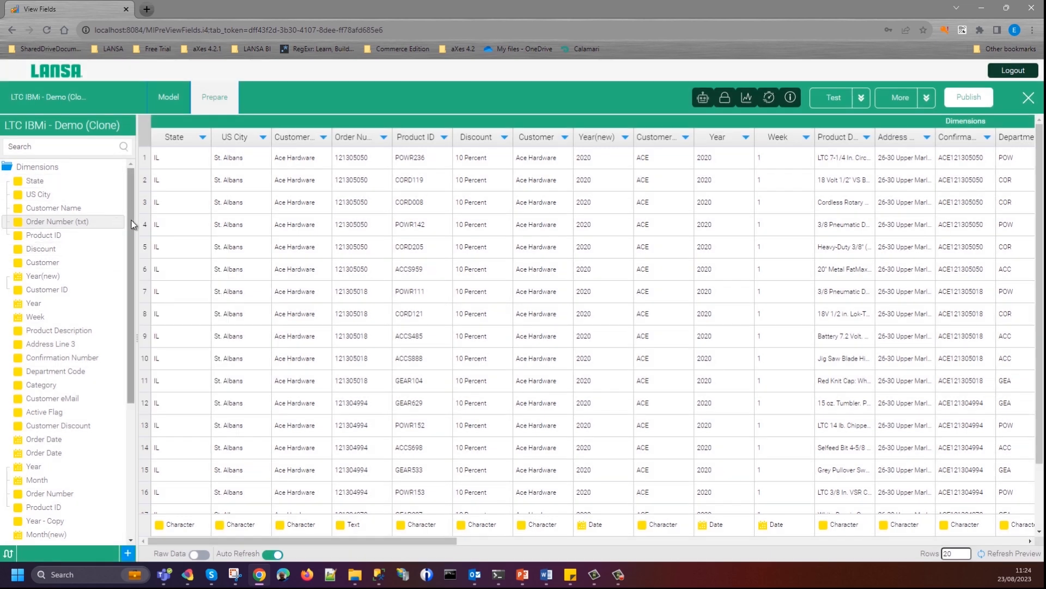
Review the calculation formula of the Order Line Total metric and save the calculated field.
left_click_drag(132, 220, 124, 390)
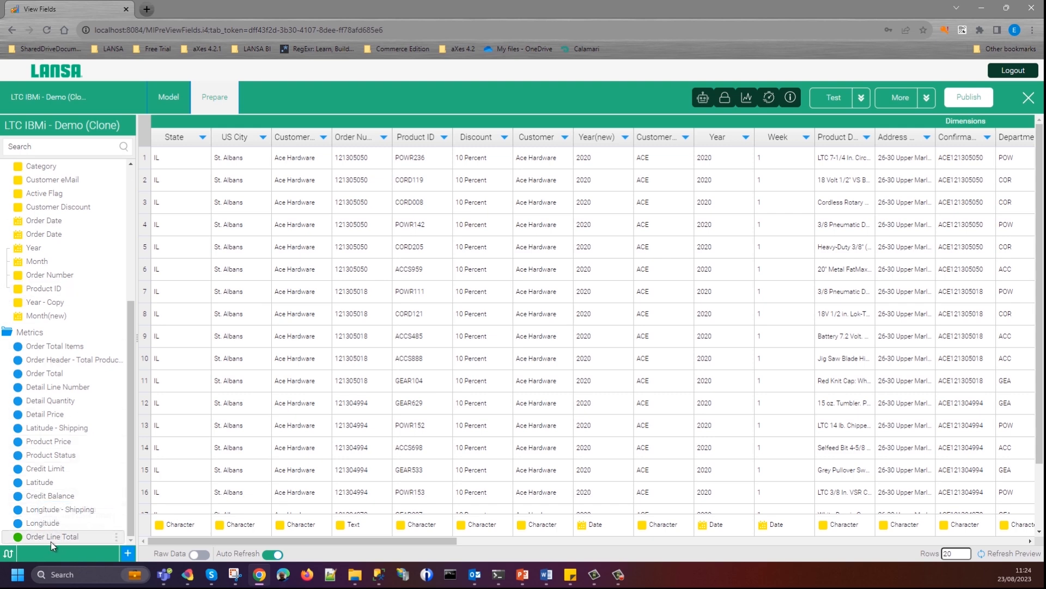
left_click(116, 537)
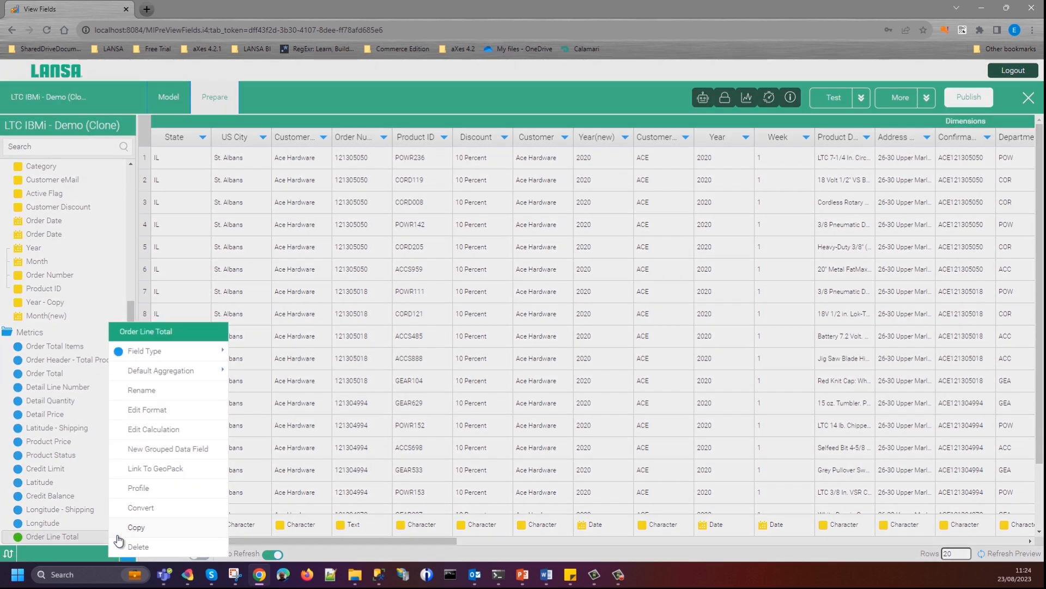
left_click(179, 430)
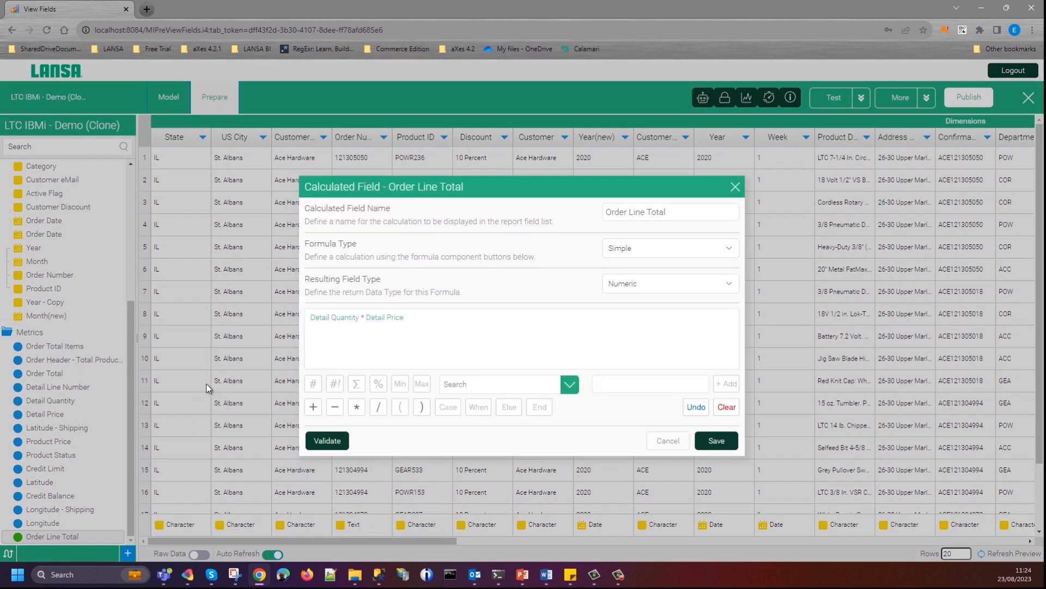
left_click(717, 440)
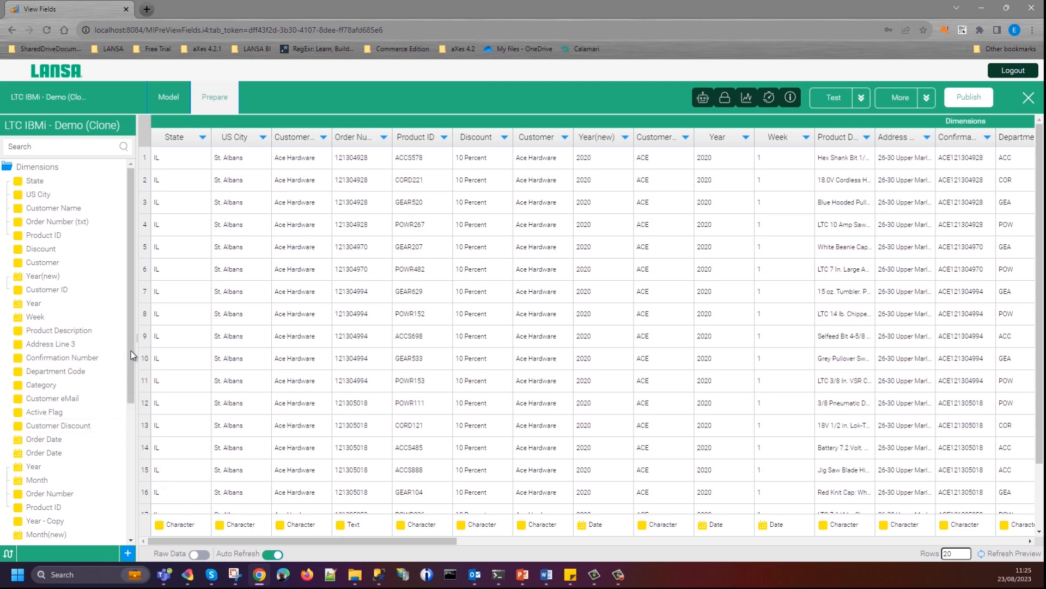
Remove the (Clone) suffix from the view name, leaving LTC IBMi - Demo, and save and publish the view.
left_click_drag(132, 295, 161, 305)
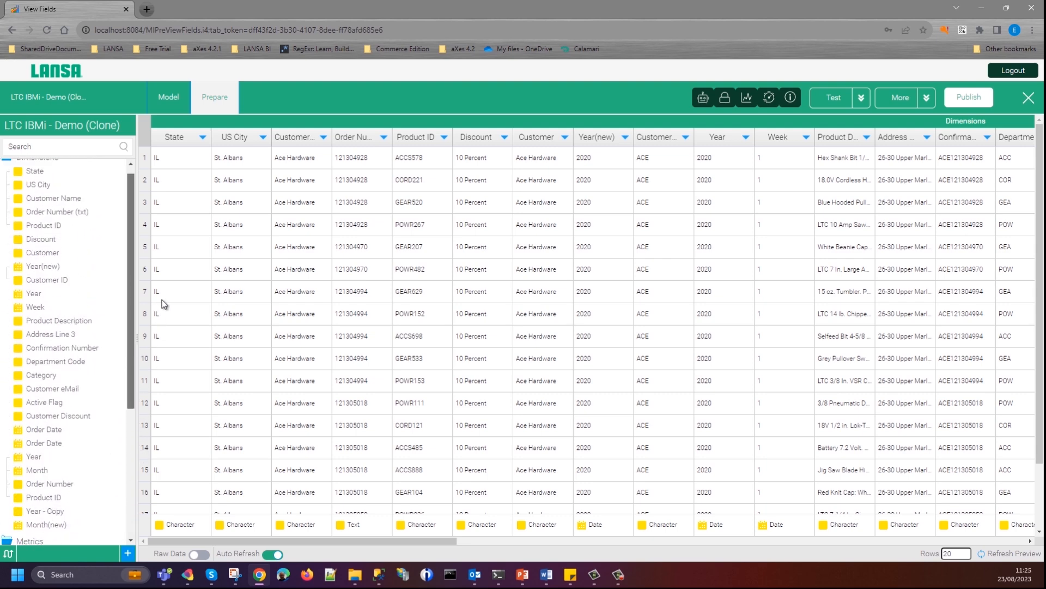
left_click(971, 97)
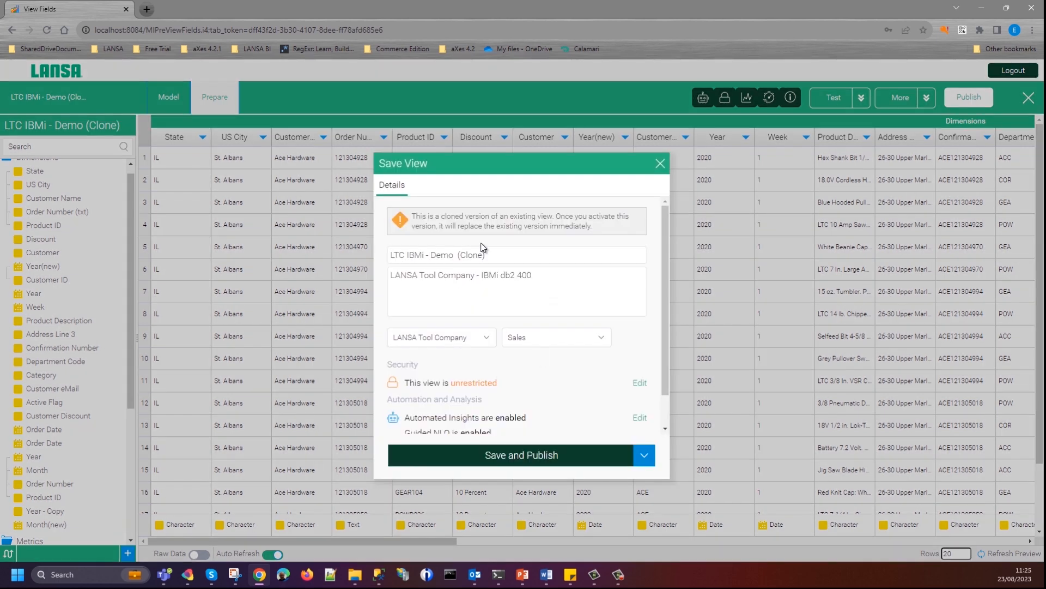
left_click_drag(456, 255, 524, 258)
key("BackSpace")
left_click(527, 456)
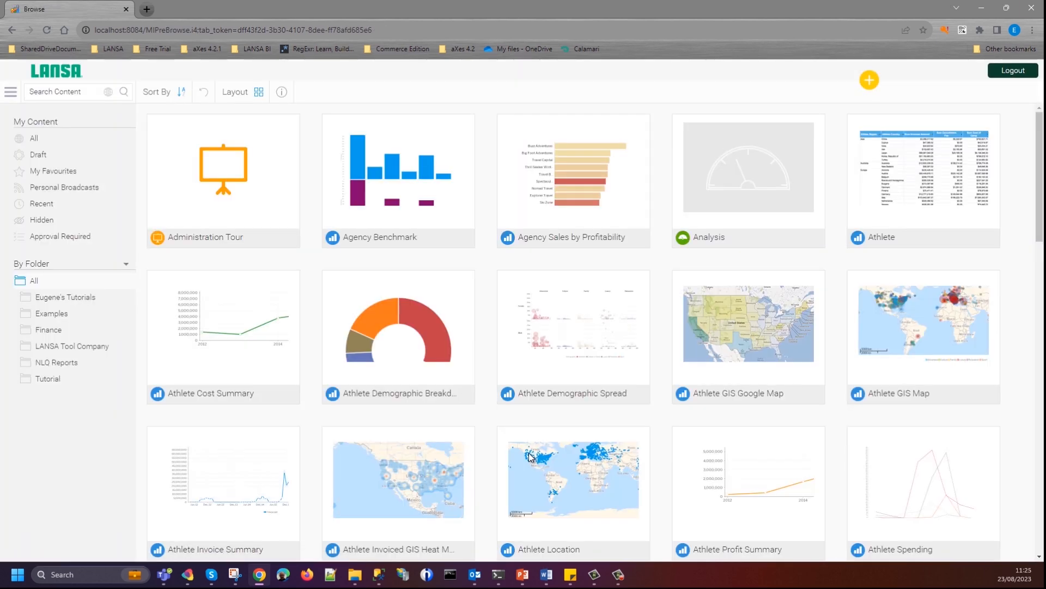